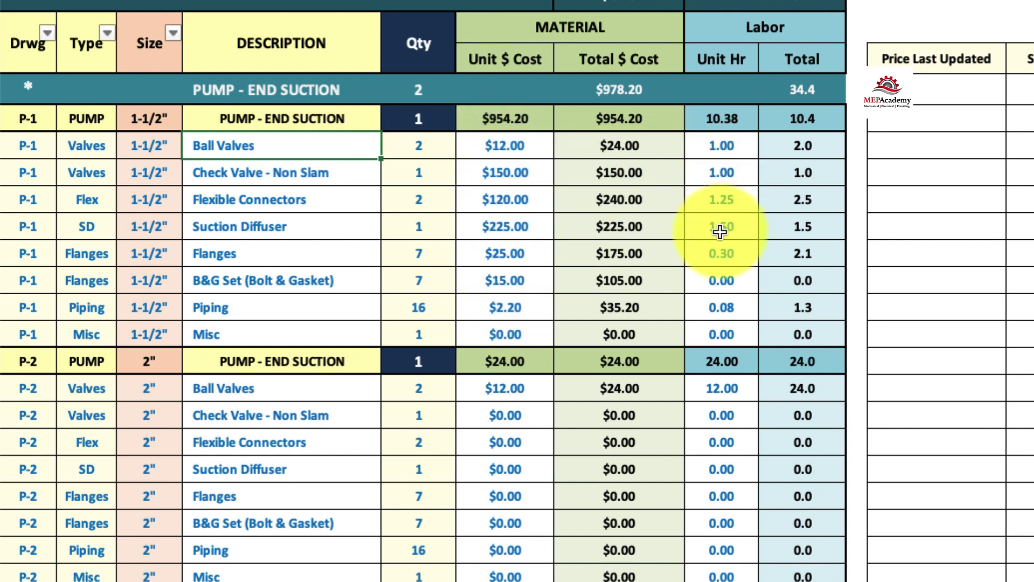
# Set the end suction pump quantity to 2 for the 1-1/2" P-1 assembly and to 0 for the 2" P-2 assembly.
pyautogui.click(424, 125)
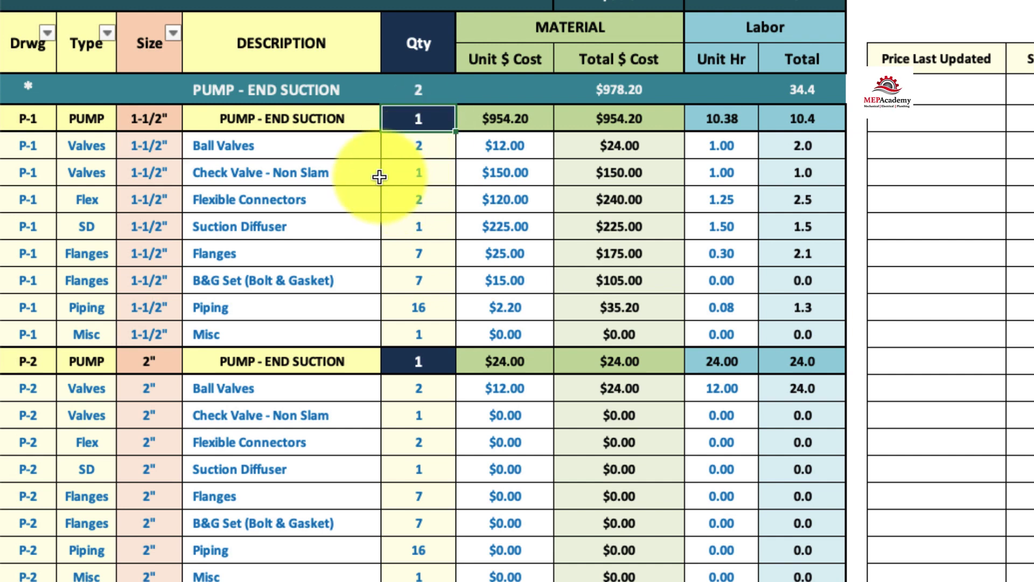
pyautogui.click(365, 243)
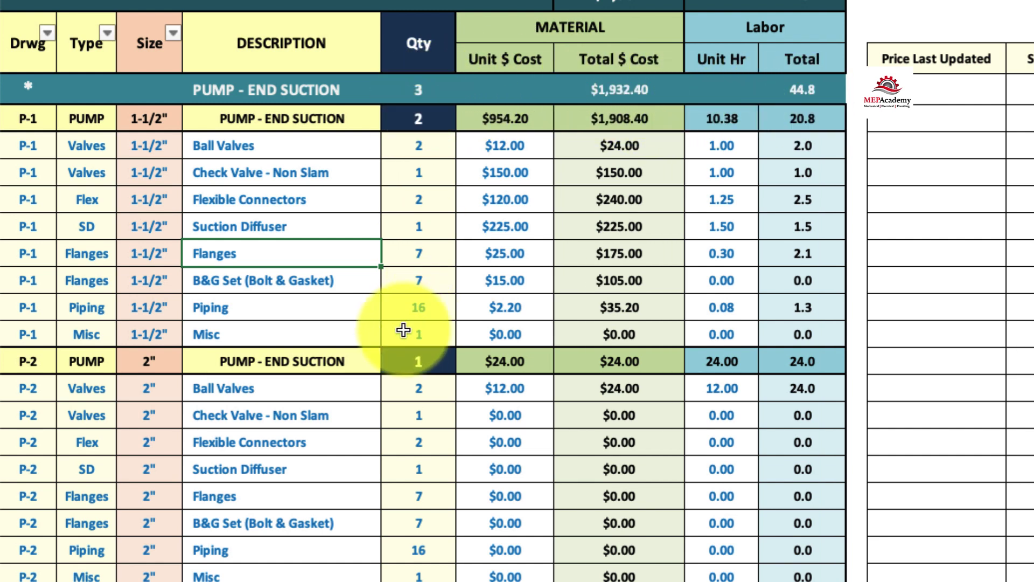
pyautogui.write('0')
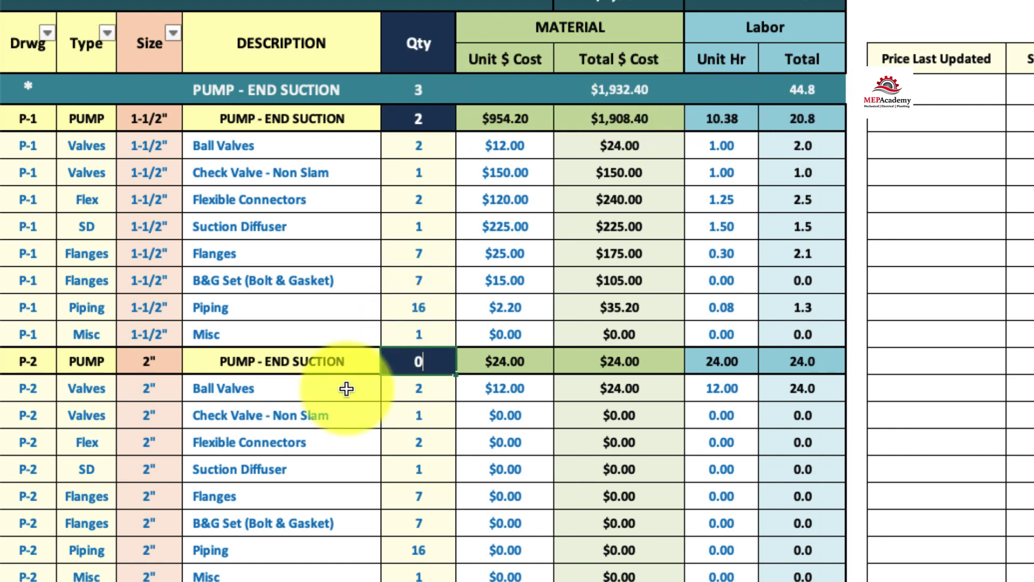
pyautogui.click(346, 388)
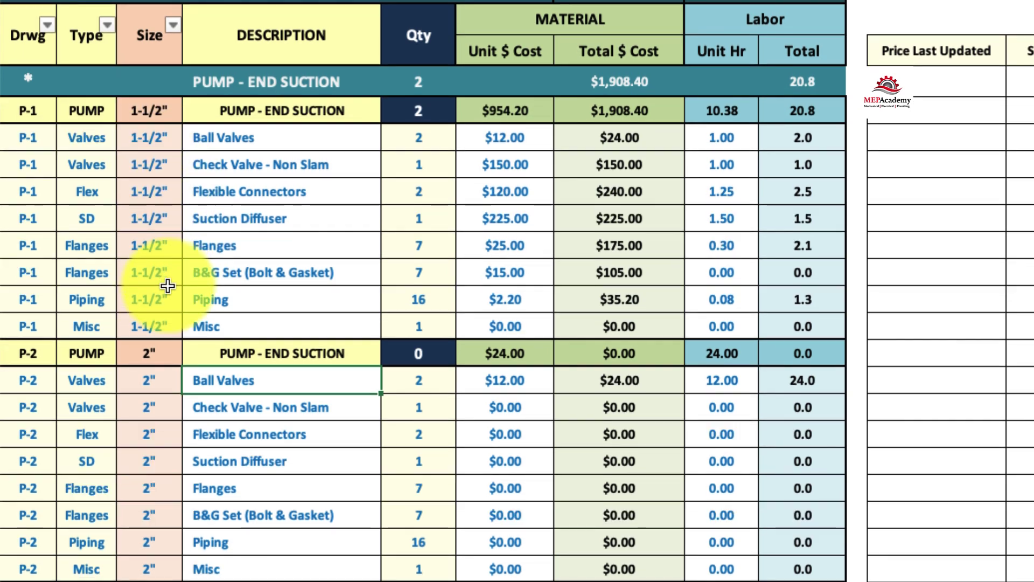
# Look through the end suction pump assemblies down to the 12" P-10 and return to the list of assemblies.
pyautogui.scroll(-4, 190, 412)
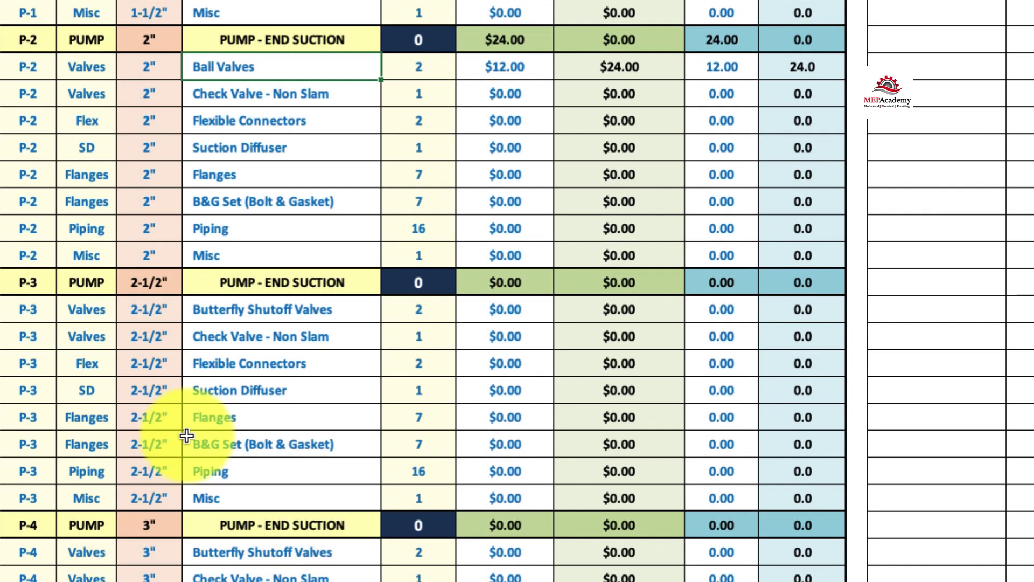
pyautogui.scroll(-8, 190, 412)
pyautogui.scroll(-7, 191, 444)
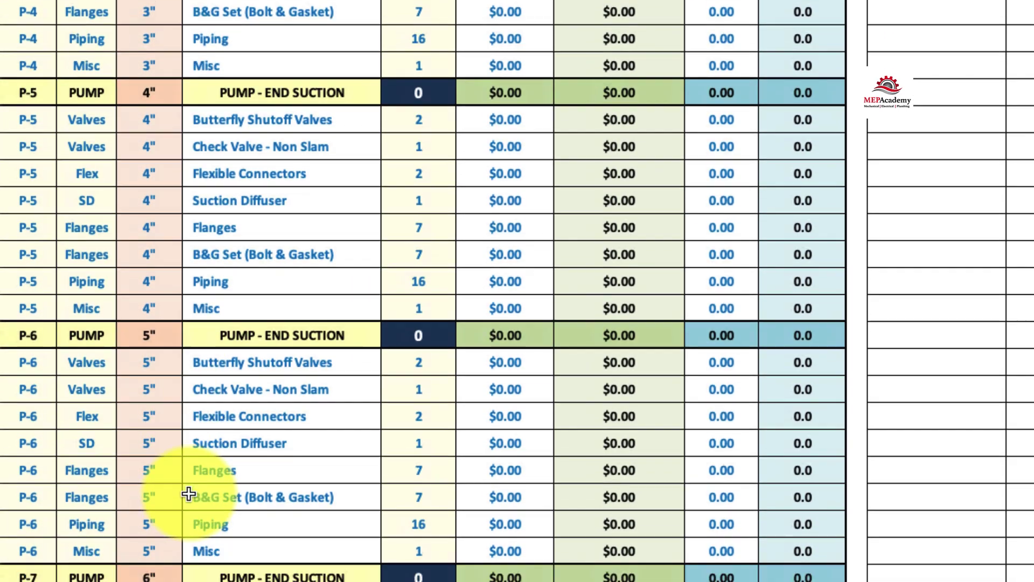
pyautogui.scroll(-6, 189, 494)
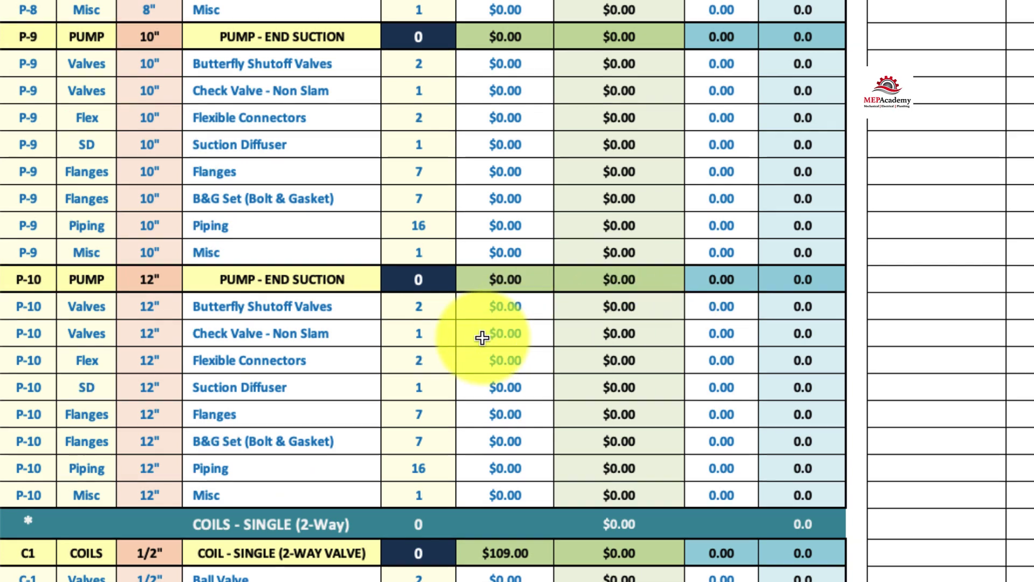
pyautogui.scroll(2, 482, 338)
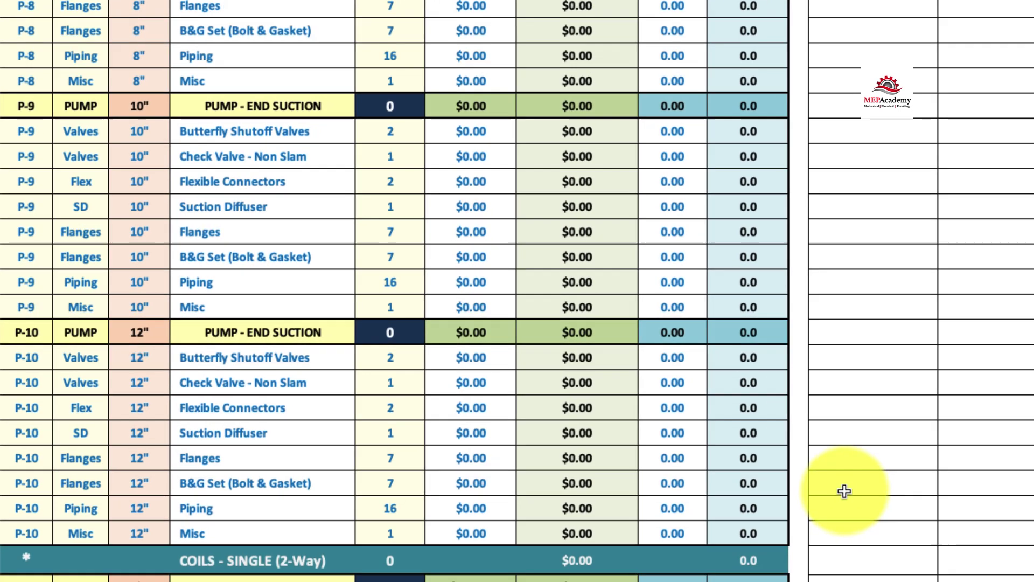
pyautogui.click(914, 507)
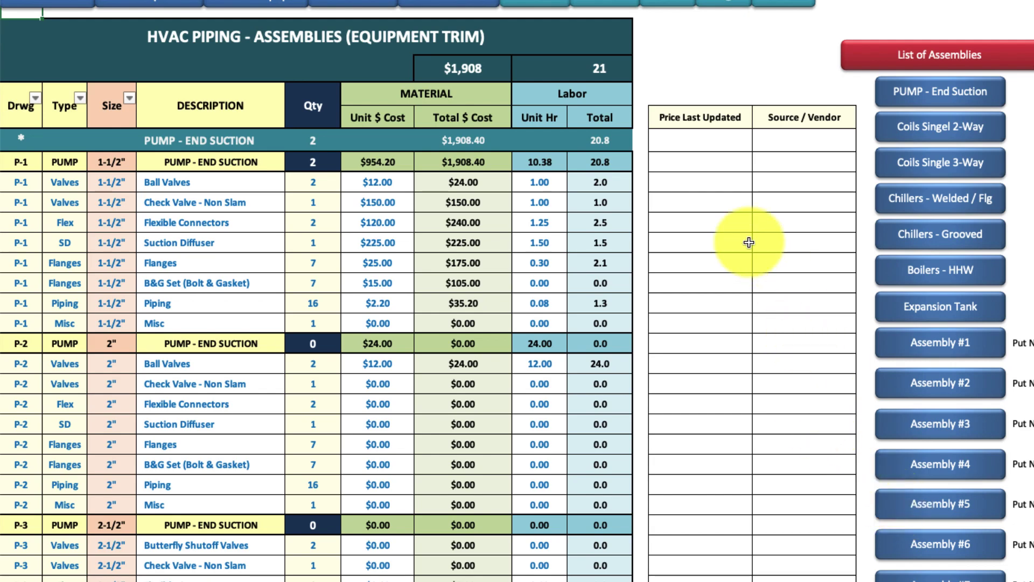
# Go to the grooved chiller assemblies, examine their components across the pipe sizes, and return to the list of assemblies.
pyautogui.click(878, 247)
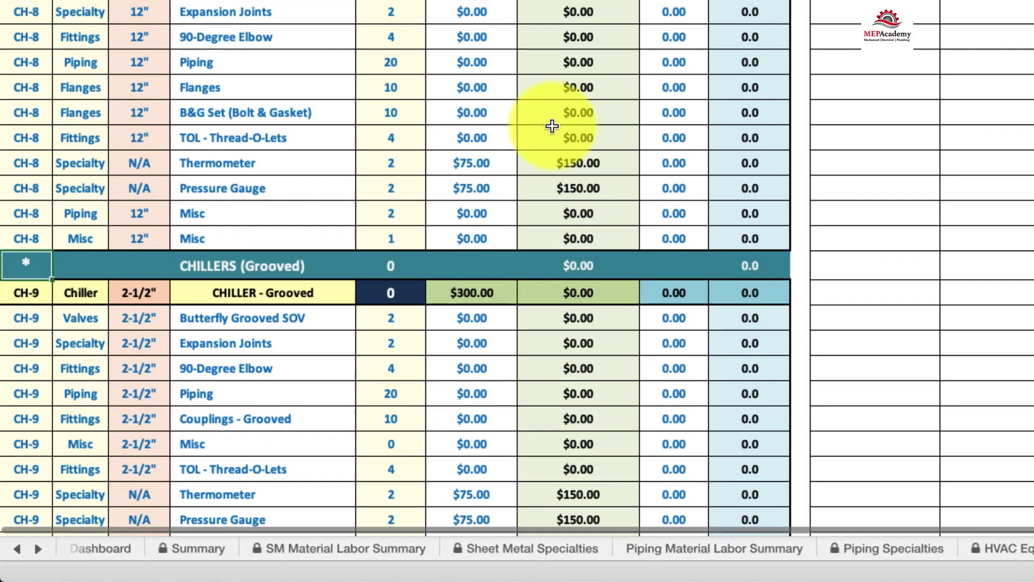
pyautogui.scroll(-8, 552, 126)
pyautogui.scroll(-8, 264, 88)
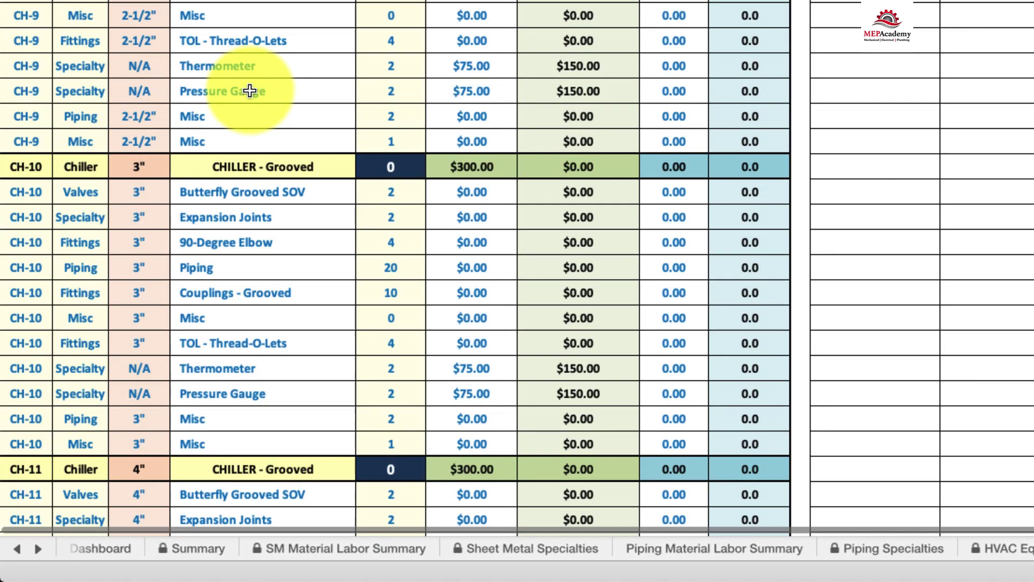
pyautogui.scroll(-20, 250, 90)
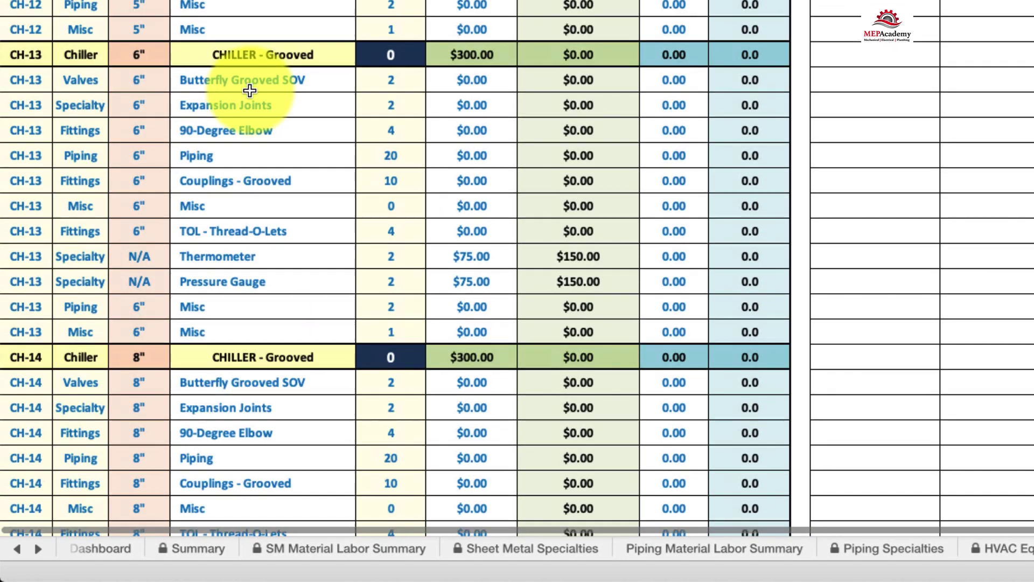
pyautogui.scroll(-15, 249, 91)
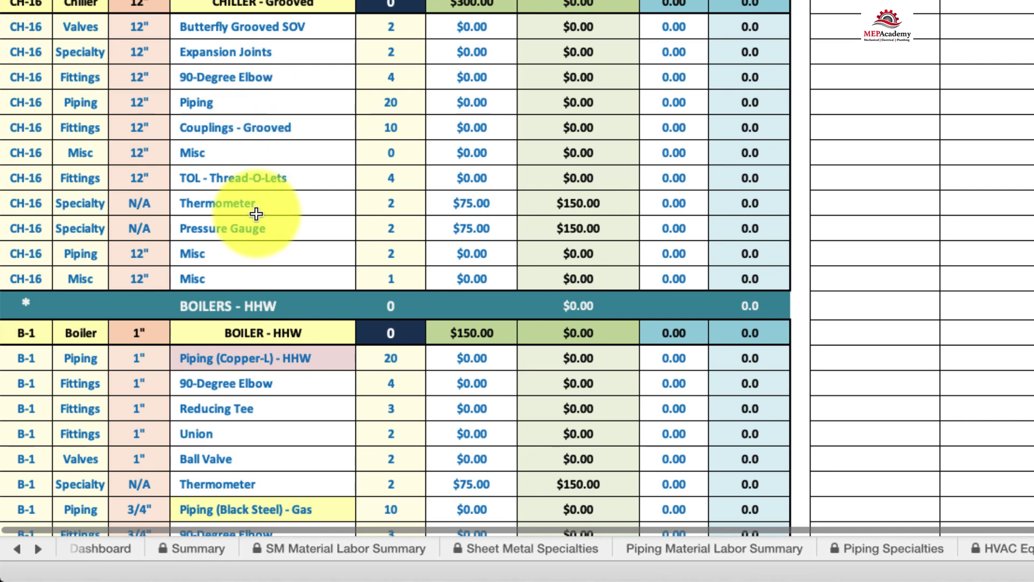
pyautogui.scroll(20, 250, 220)
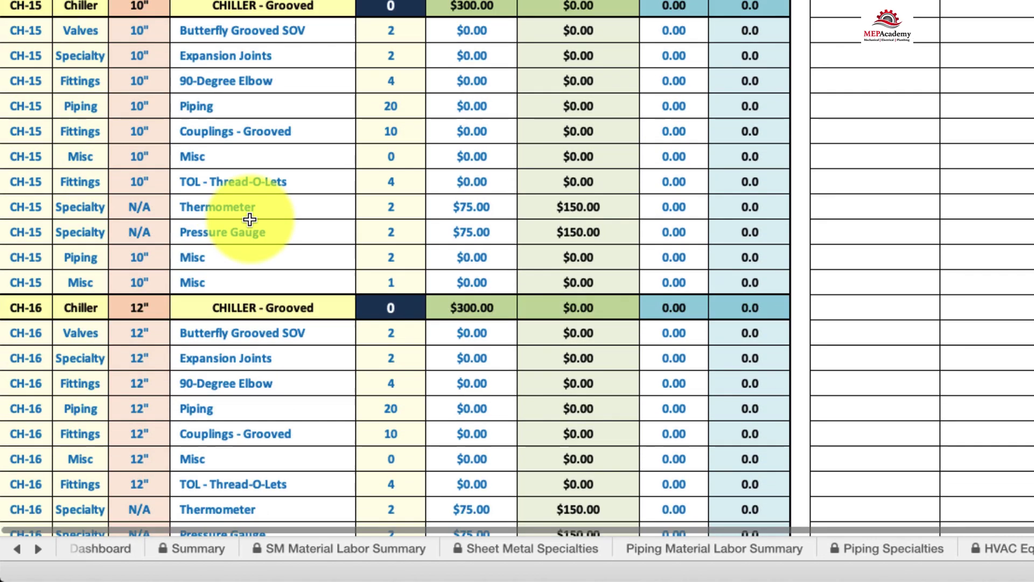
pyautogui.scroll(15, 249, 220)
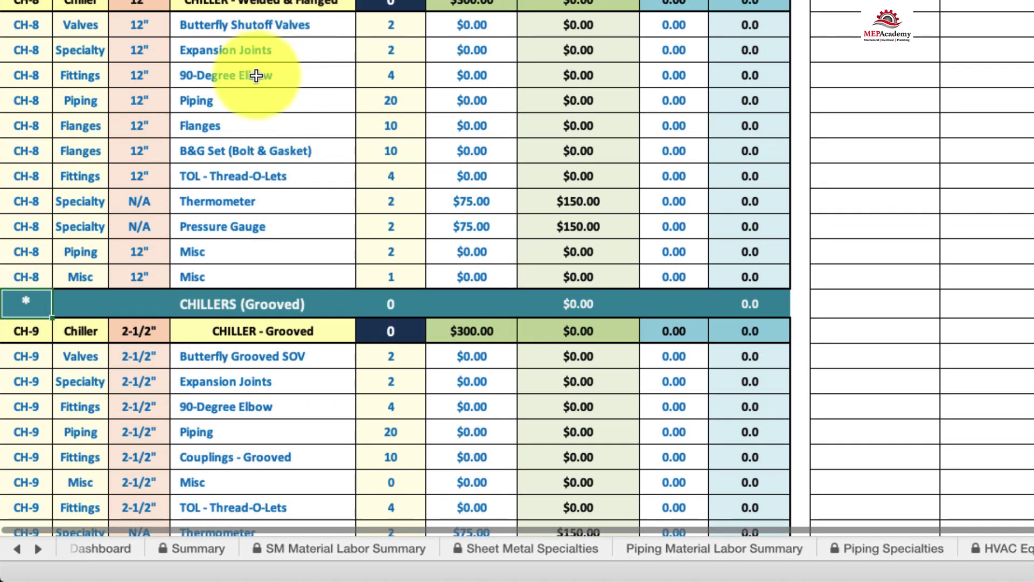
pyautogui.scroll(7, 256, 75)
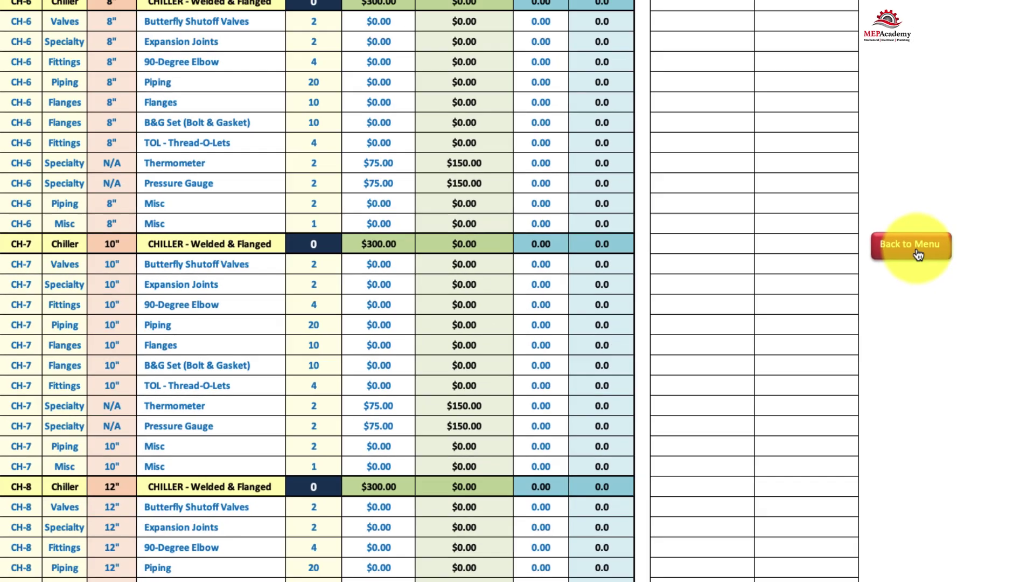
pyautogui.click(916, 247)
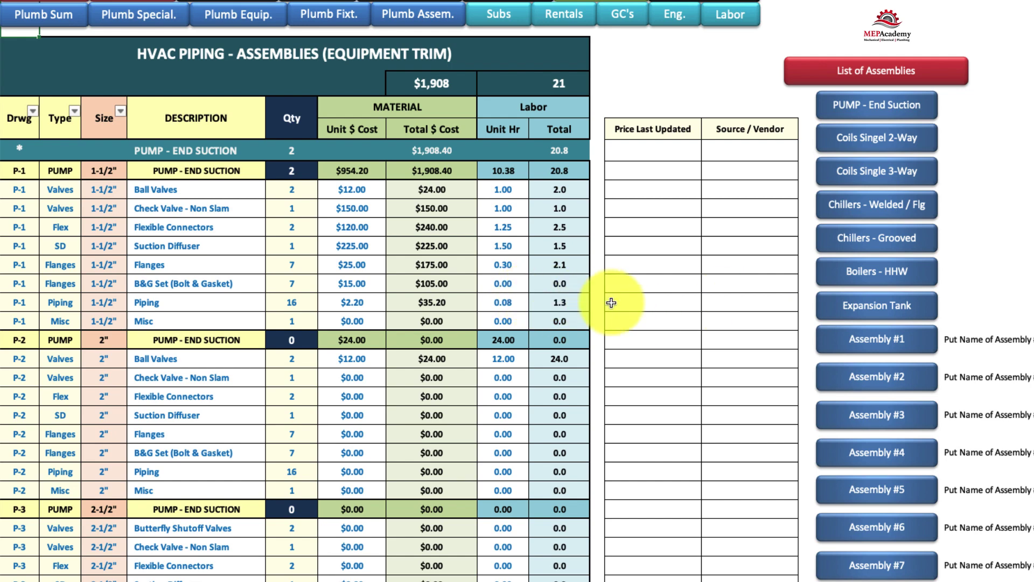
# Go to Assembly #1, look through the blank custom assembly templates, and return to the list of assemblies.
pyautogui.click(864, 345)
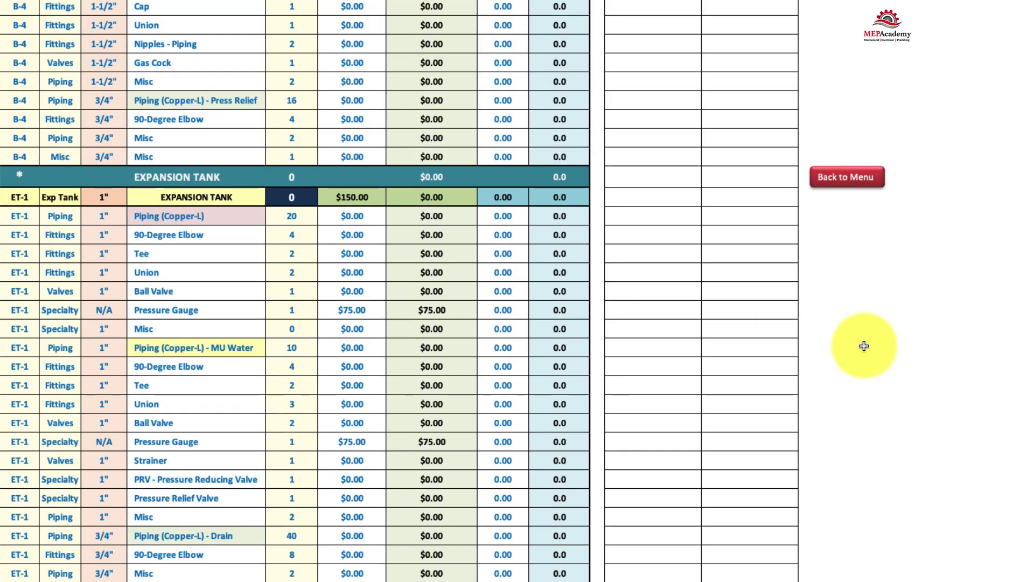
pyautogui.scroll(-8, 517, 391)
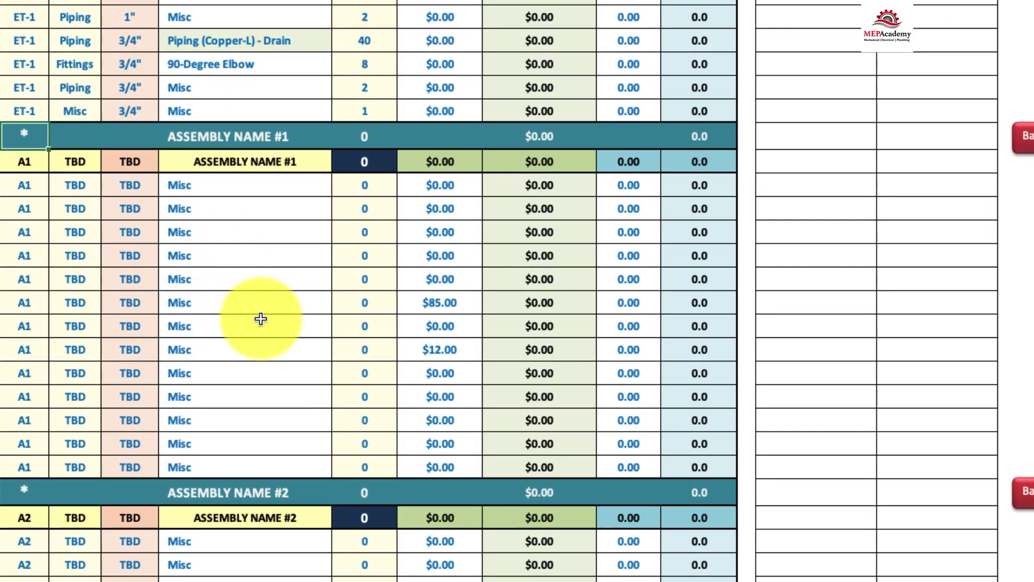
pyautogui.scroll(-13, 262, 322)
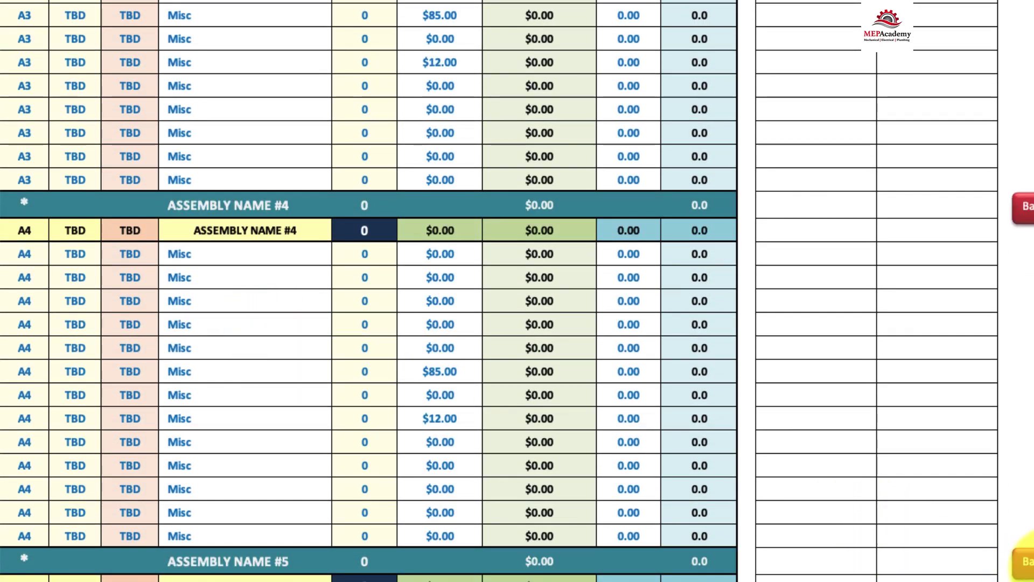
pyautogui.click(1025, 561)
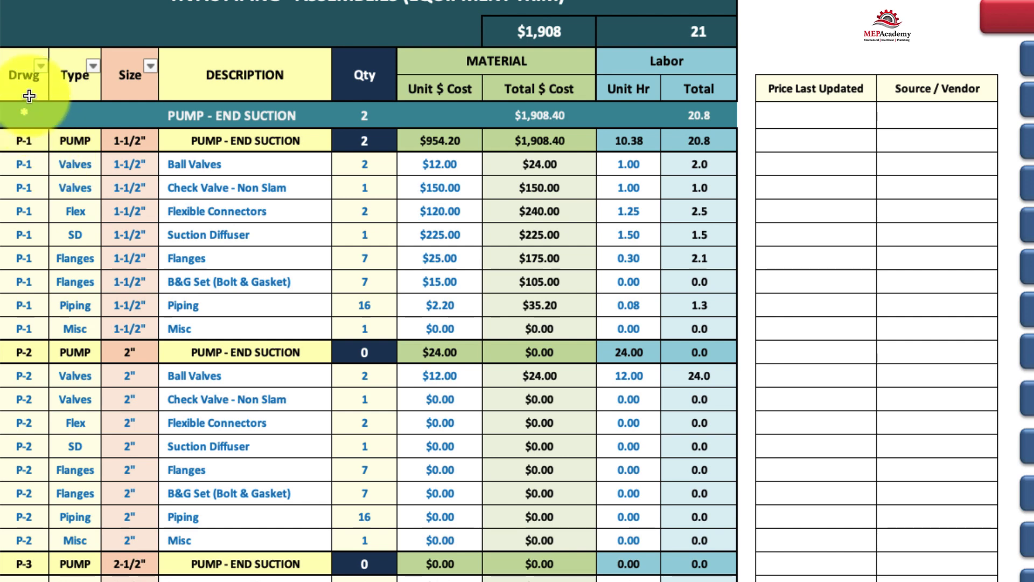
# Filter the Drwg column to the * rows only, leaving just the assembly category totals.
pyautogui.click(41, 66)
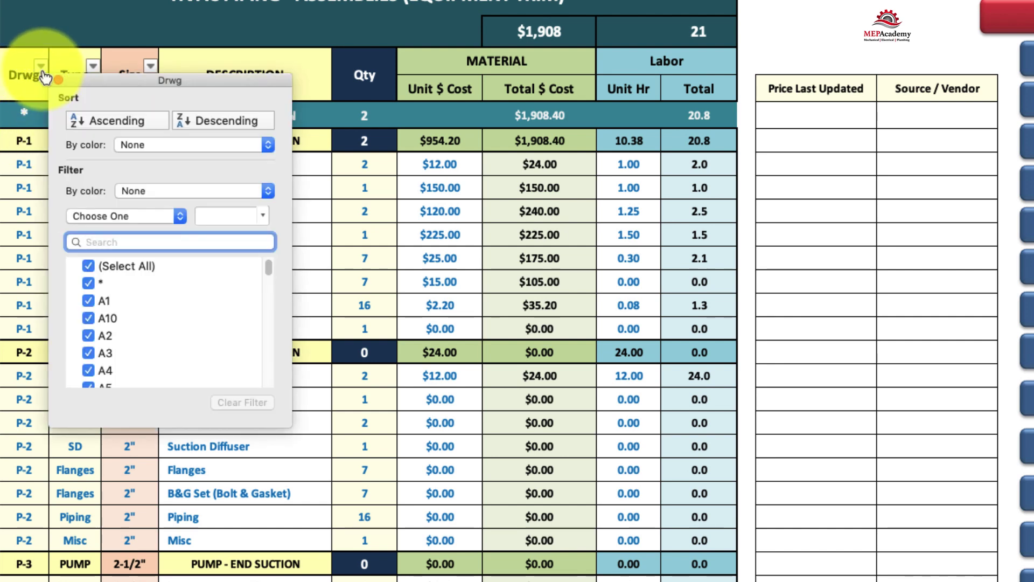
pyautogui.click(90, 264)
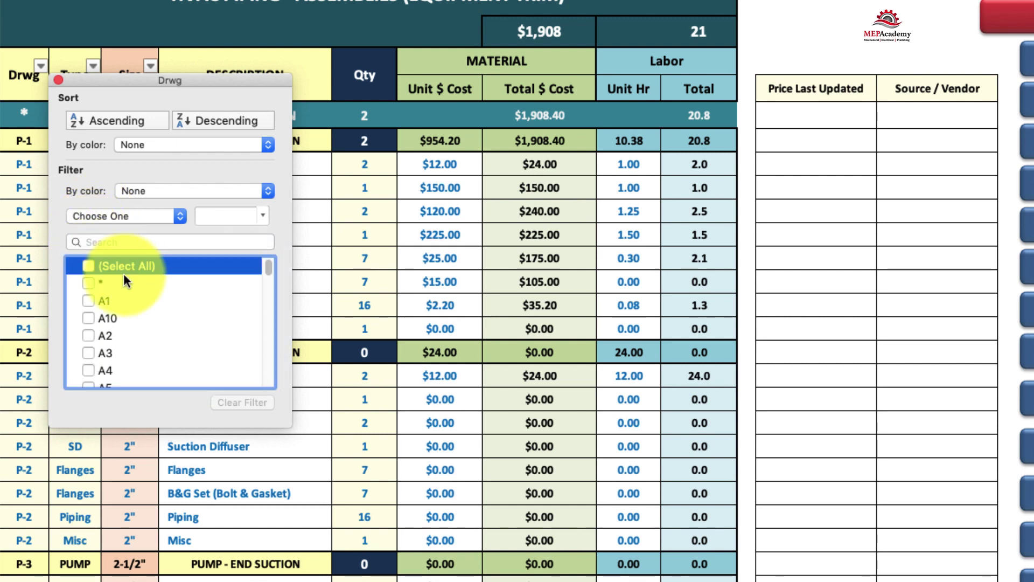
pyautogui.click(92, 283)
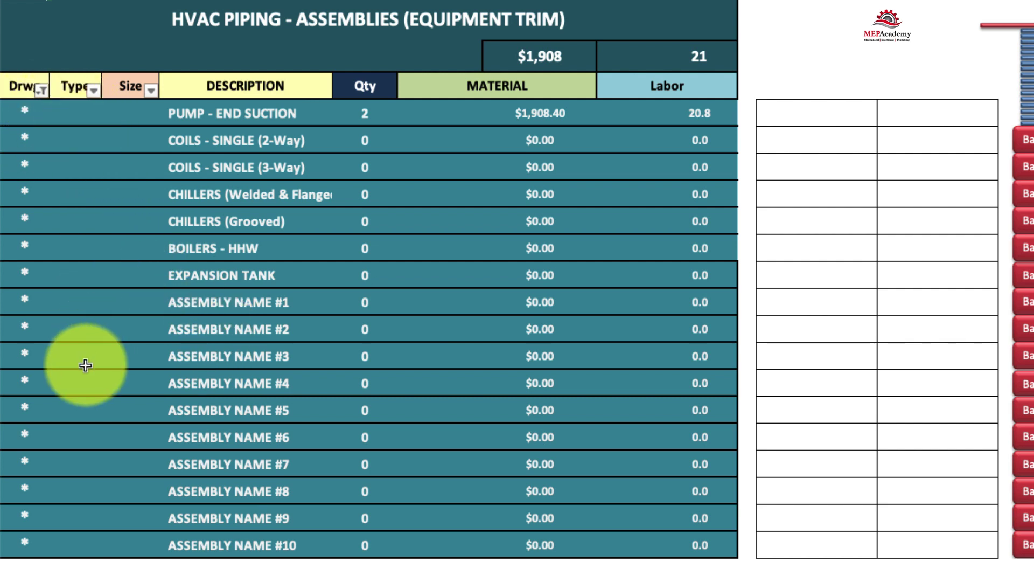
# Reselect all values in the Drwg column filter to bring back every row.
pyautogui.click(41, 91)
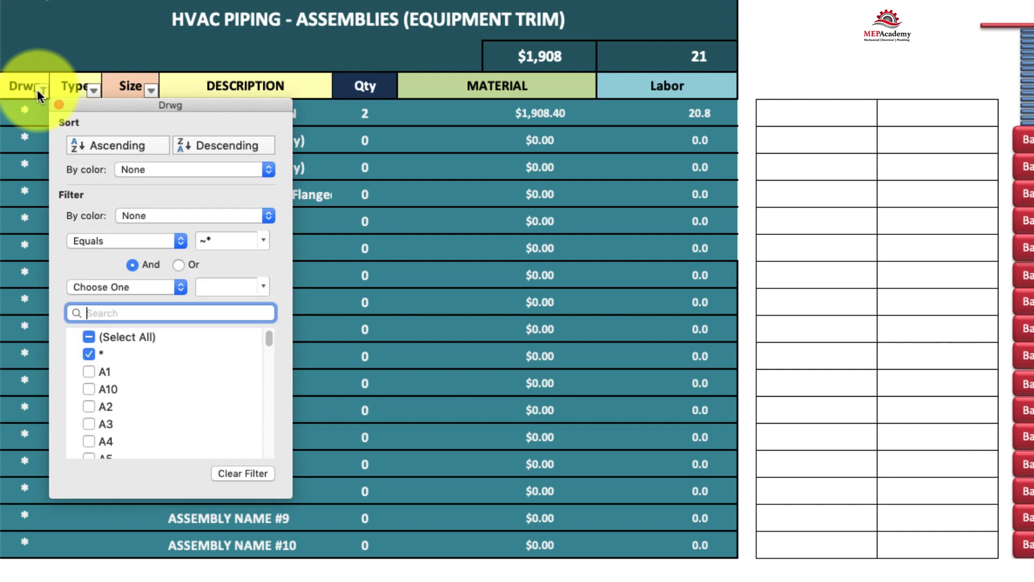
pyautogui.click(89, 354)
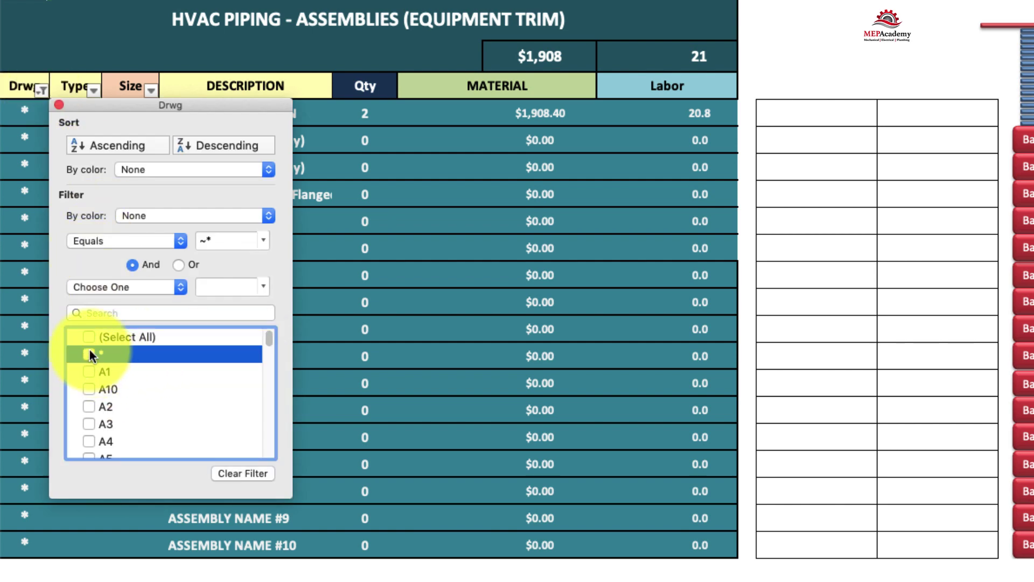
pyautogui.click(92, 337)
pyautogui.scroll(-5, 95, 401)
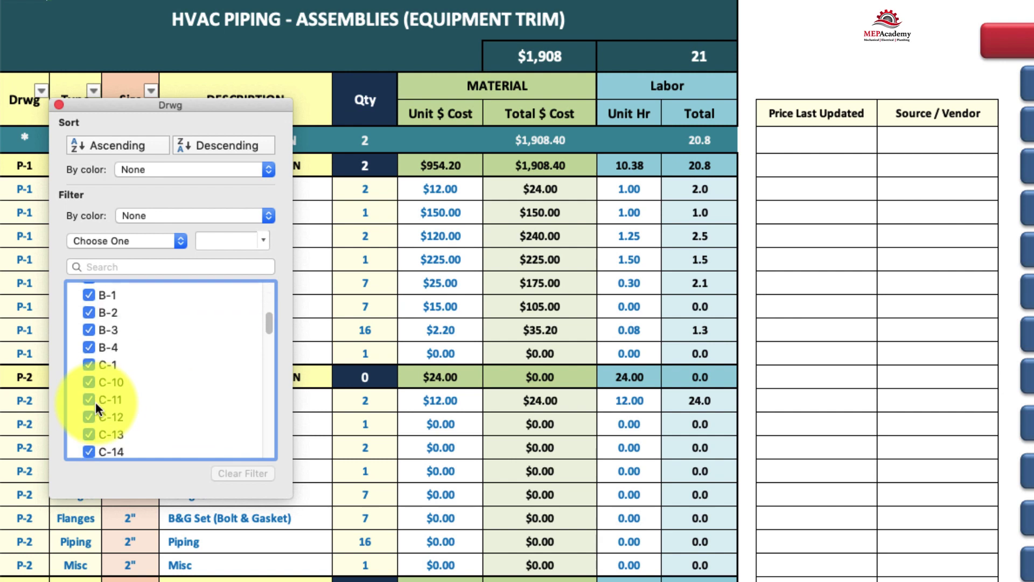
pyautogui.scroll(5, 95, 402)
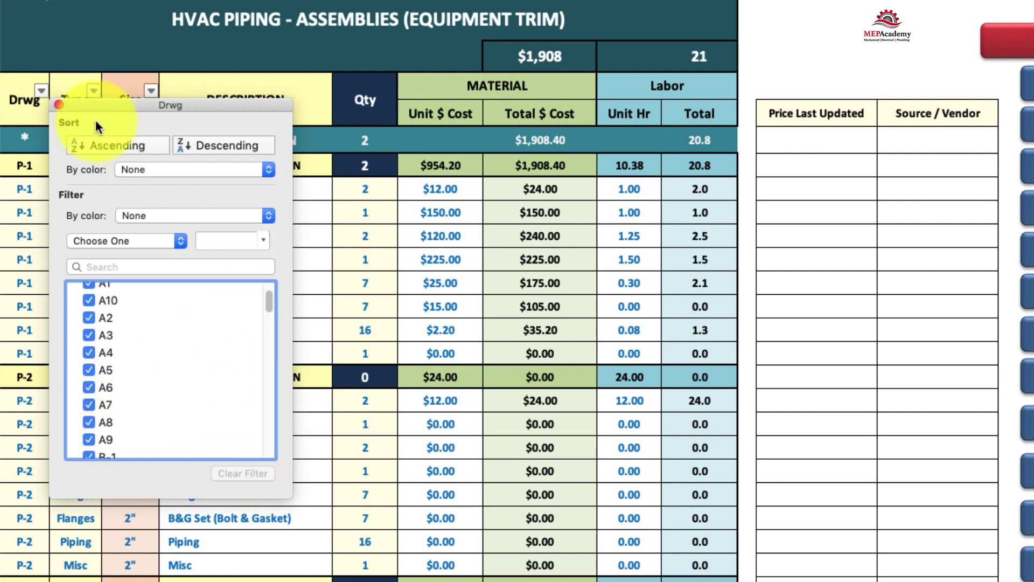
pyautogui.click(59, 105)
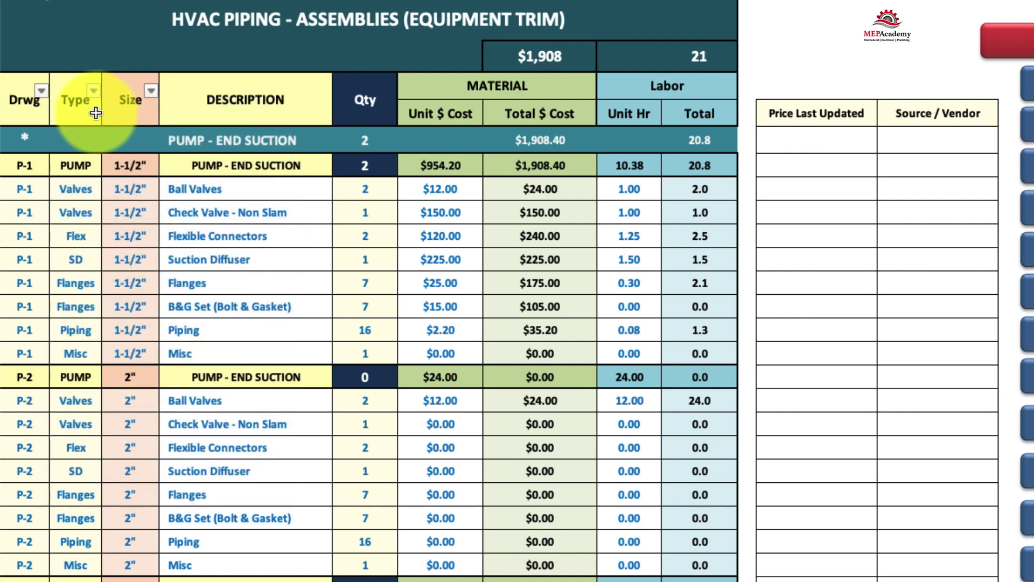
# Filter the Type column to show only the Valves rows.
pyautogui.click(93, 91)
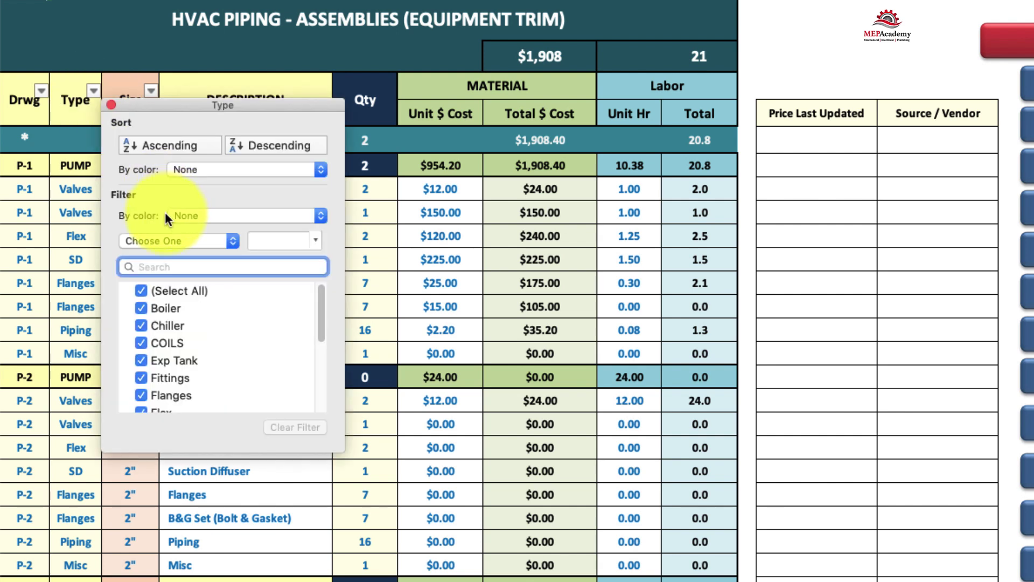
pyautogui.click(143, 291)
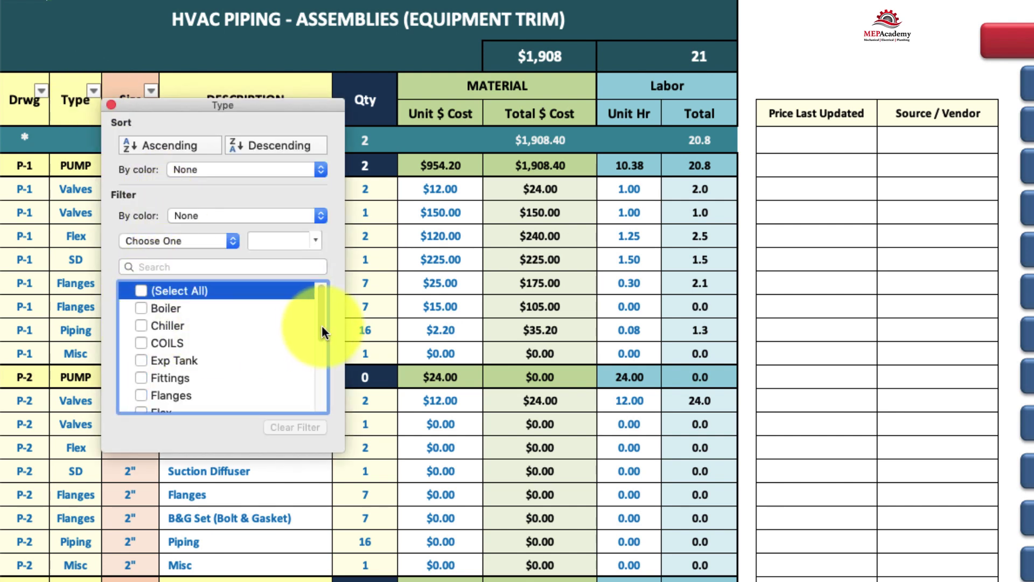
pyautogui.moveTo(318, 323); pyautogui.dragTo(316, 399)
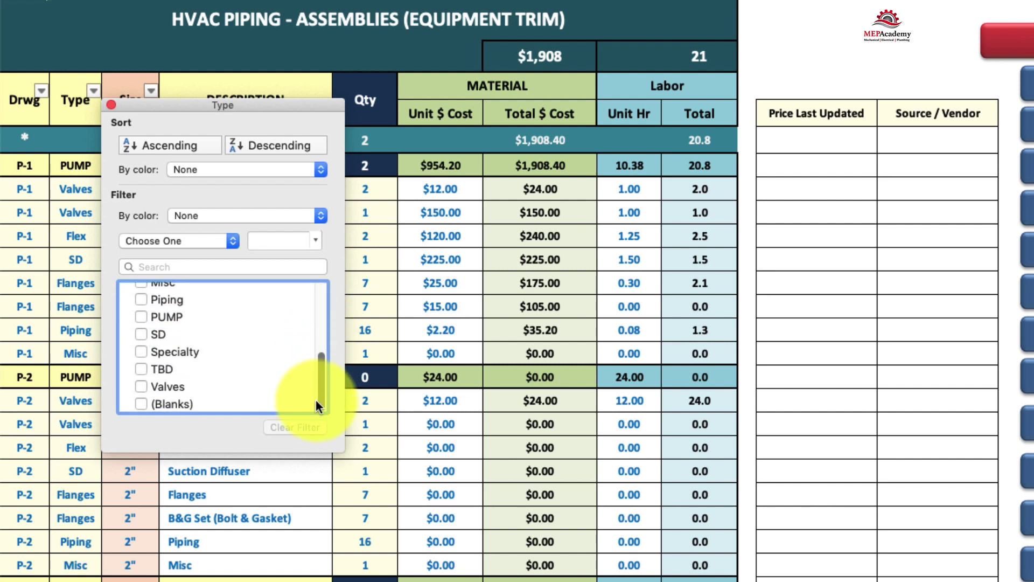
pyautogui.click(142, 386)
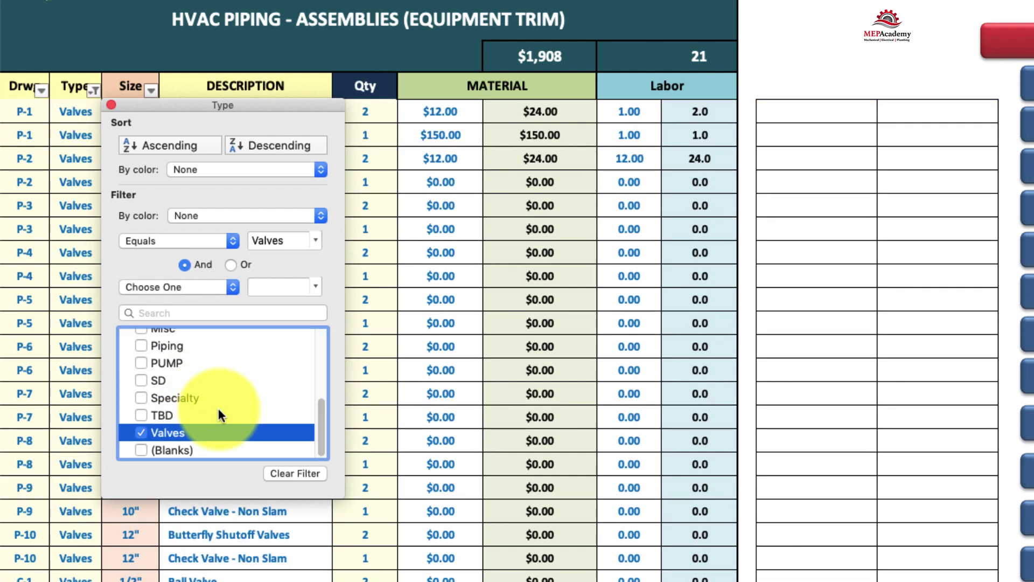
pyautogui.click(415, 370)
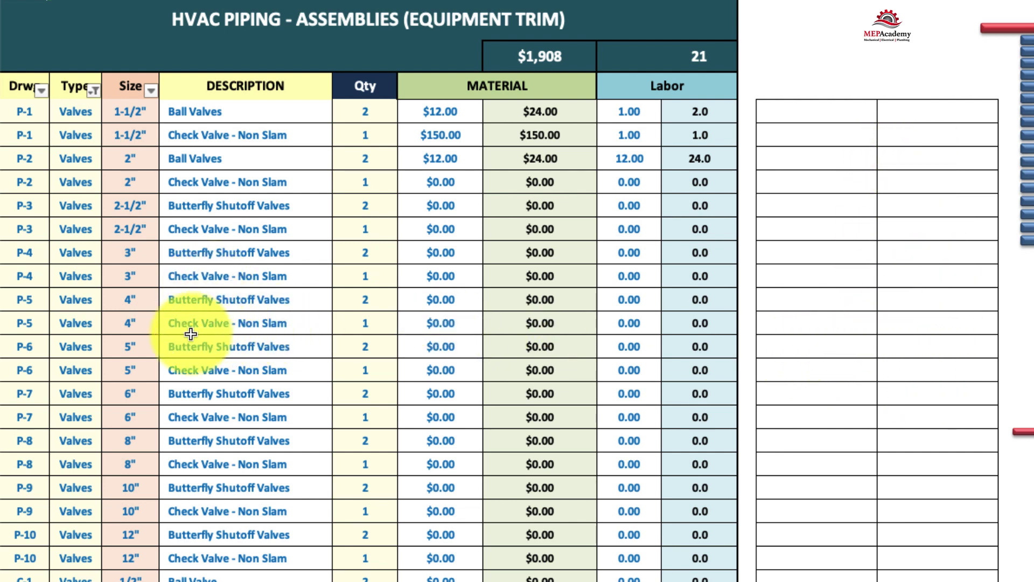
# Reselect all values in the Type column filter to bring back every row, and check the sizes offered by the Size filter.
pyautogui.click(93, 92)
pyautogui.click(141, 337)
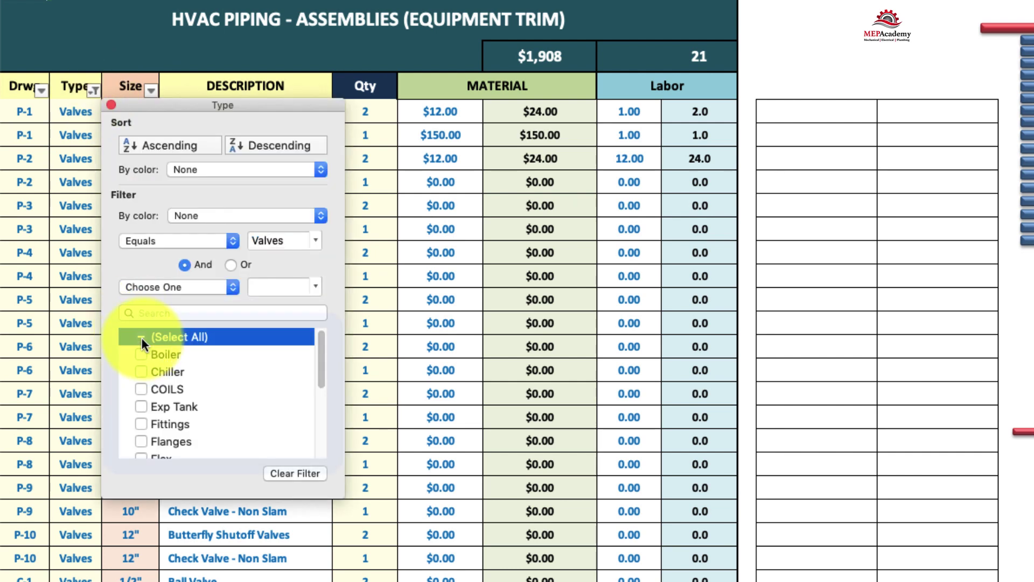
pyautogui.click(377, 419)
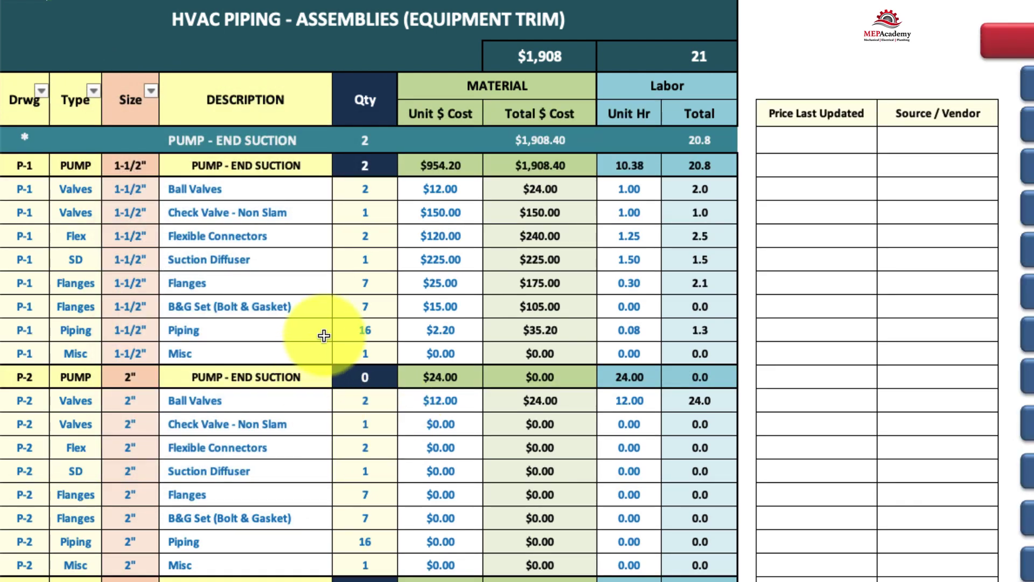
pyautogui.click(153, 94)
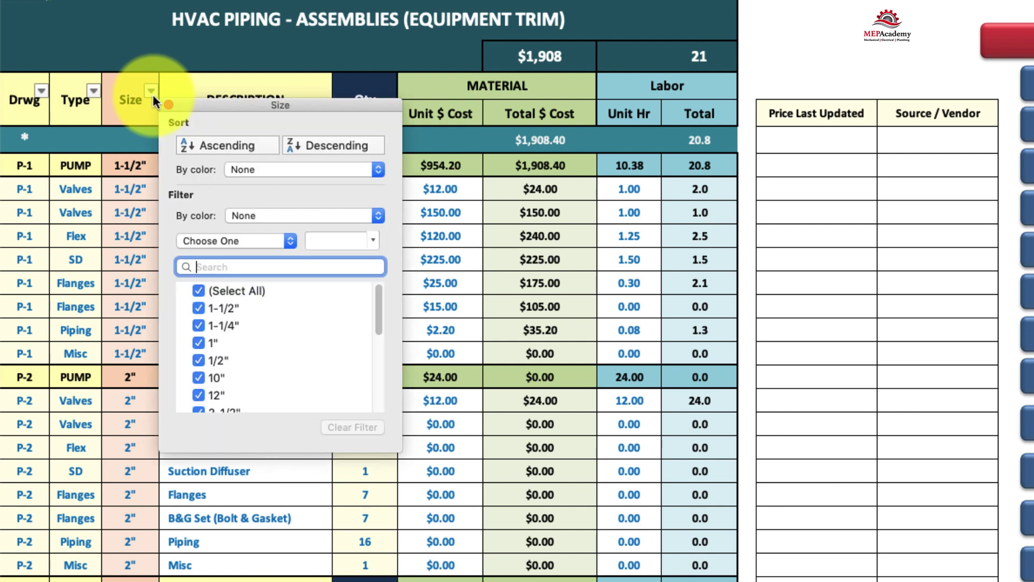
pyautogui.click(451, 236)
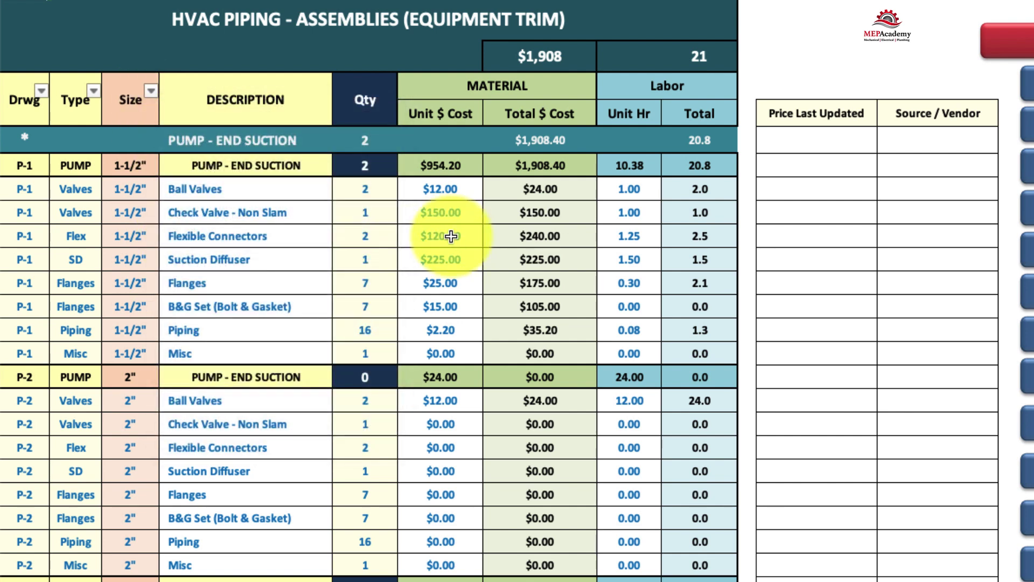
# Filter the Type column to show only the Chiller rows.
pyautogui.click(93, 90)
pyautogui.click(146, 290)
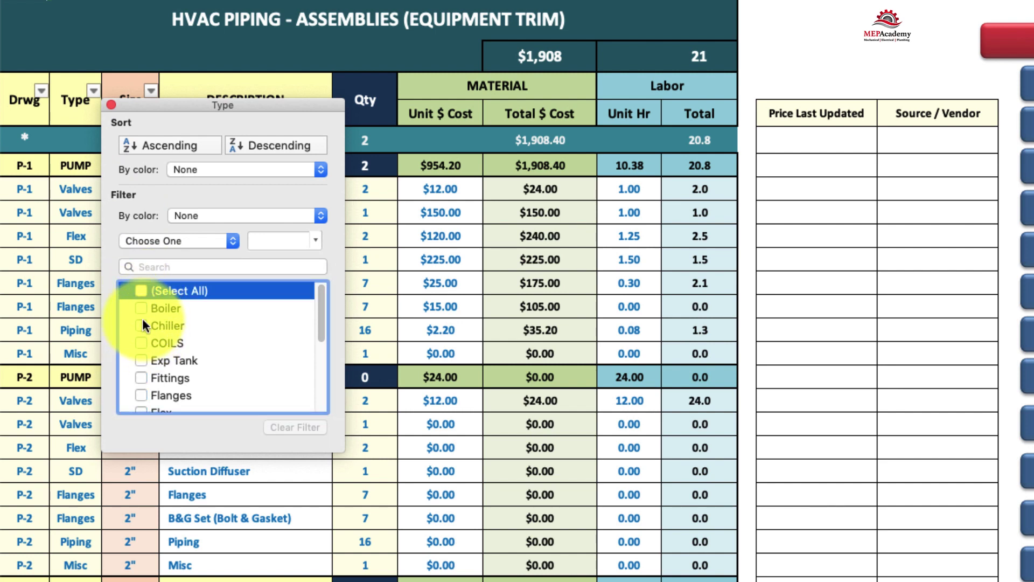
pyautogui.click(142, 321)
pyautogui.click(372, 253)
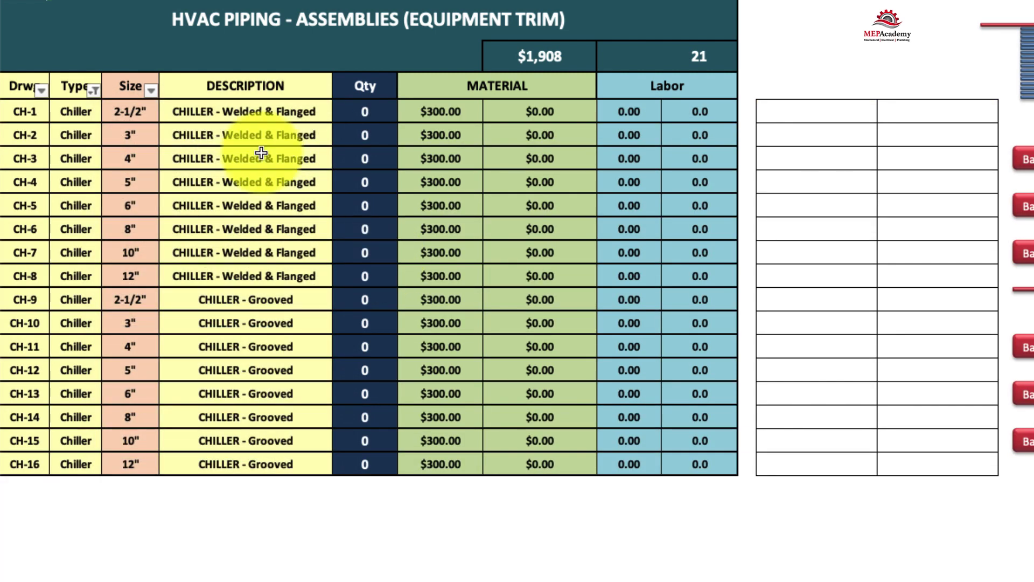
# Narrow the chiller rows to the 4" size with the Size column filter.
pyautogui.click(151, 90)
pyautogui.click(199, 292)
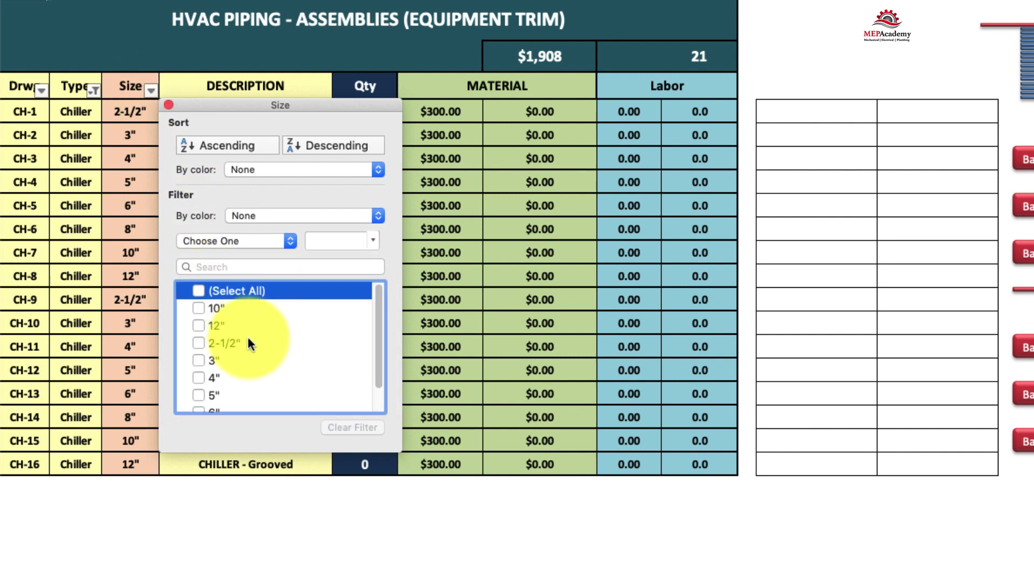
pyautogui.click(199, 378)
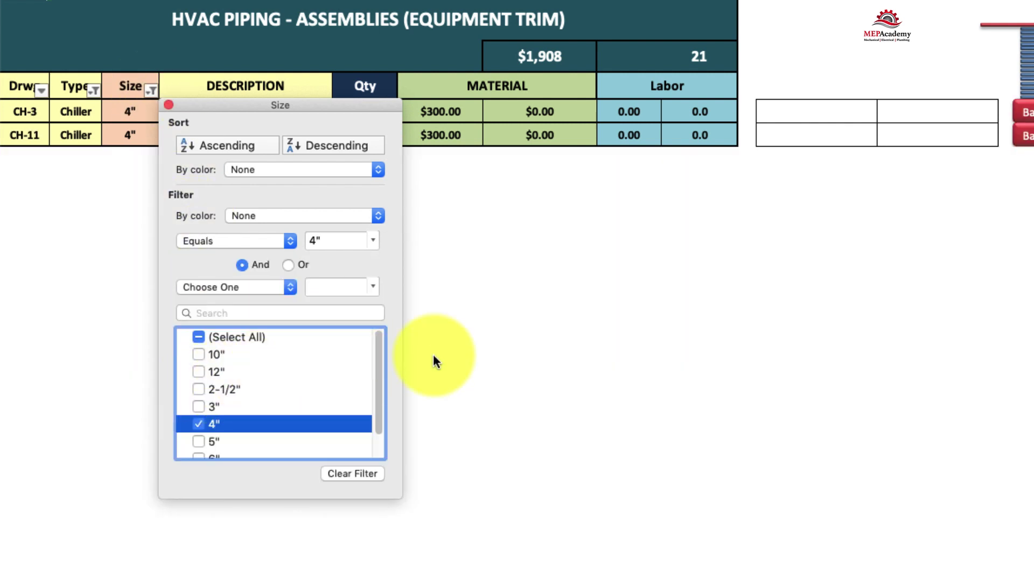
pyautogui.click(499, 341)
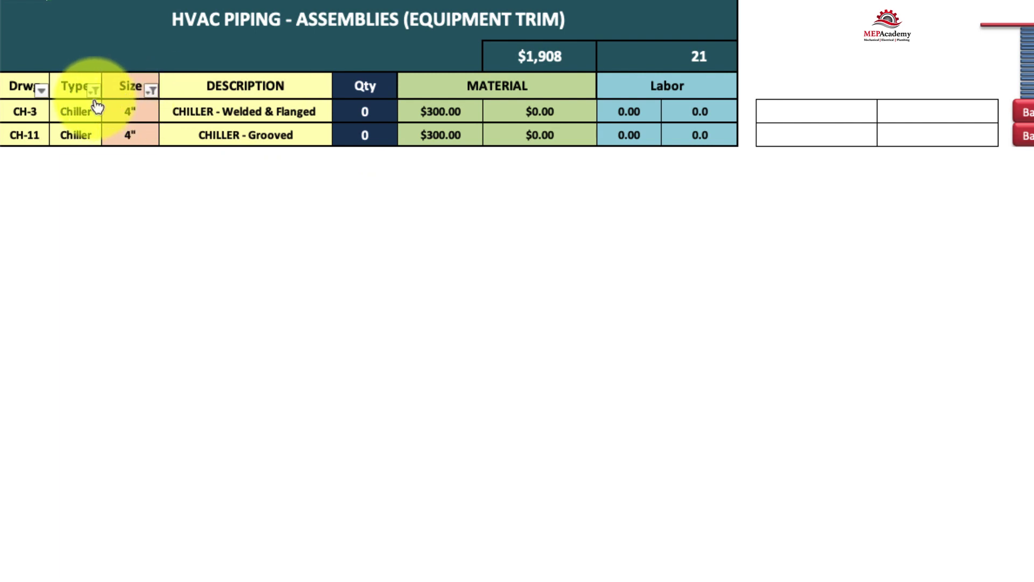
# Reselect all values in the Size column filter to show chillers of every size.
pyautogui.click(151, 93)
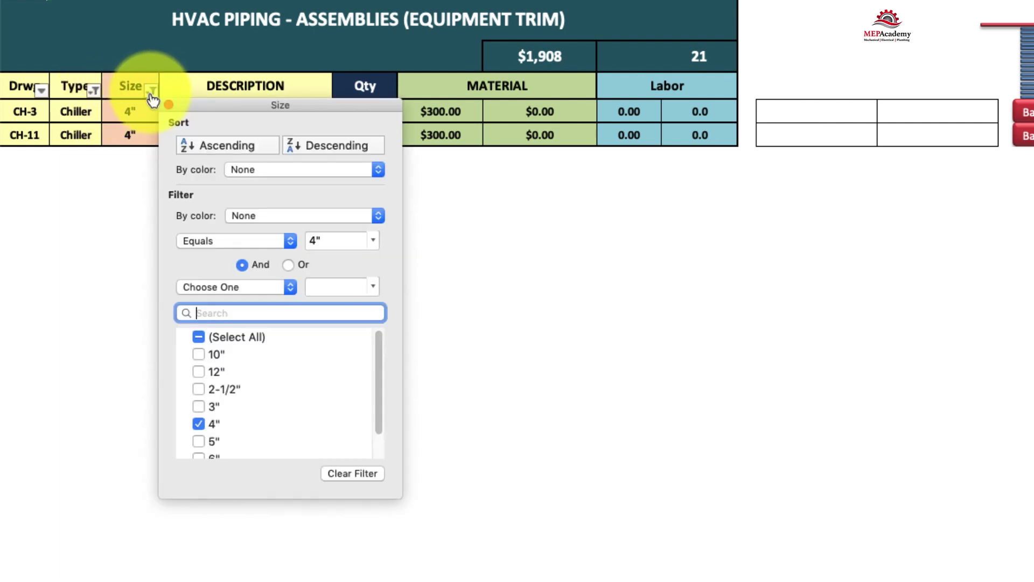
pyautogui.click(200, 335)
pyautogui.click(116, 186)
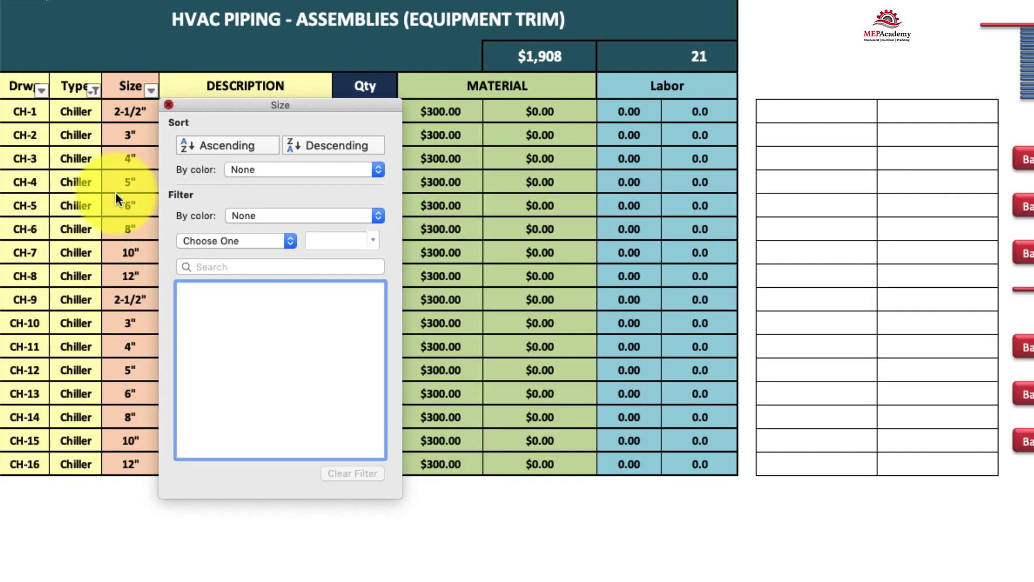